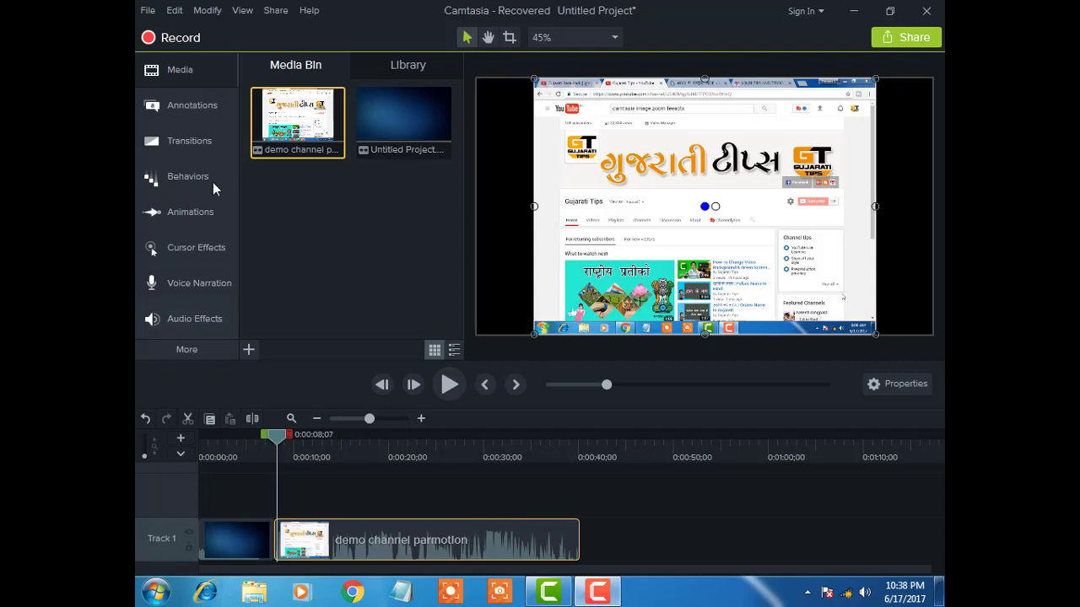
- Add an Interactive Hotspot annotation on a new track above the start of the demo channel clip and enter a person's first name in it
click(180, 108)
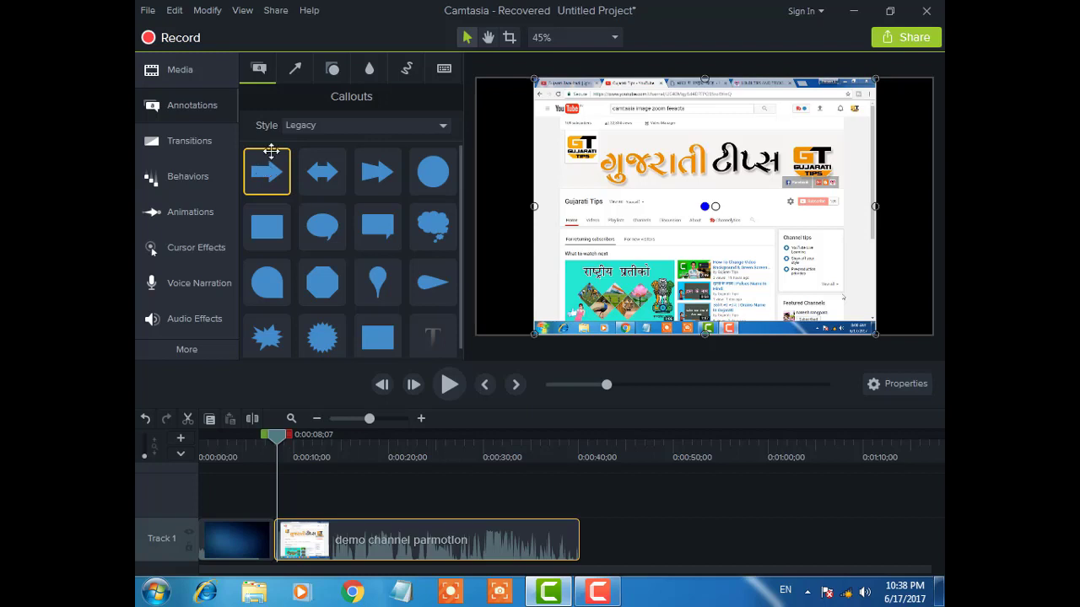
click(296, 72)
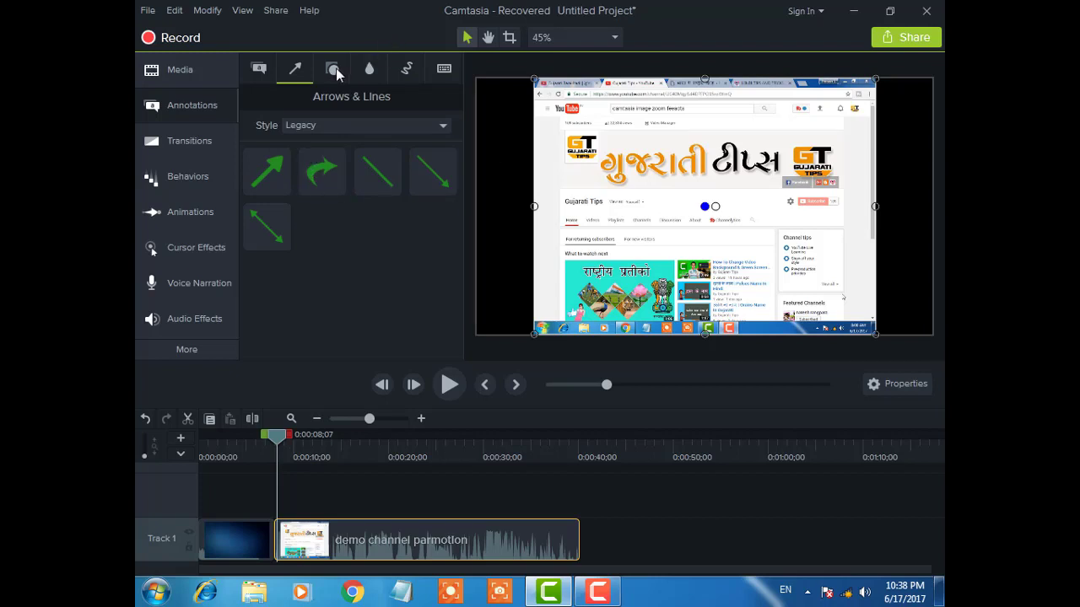
click(334, 72)
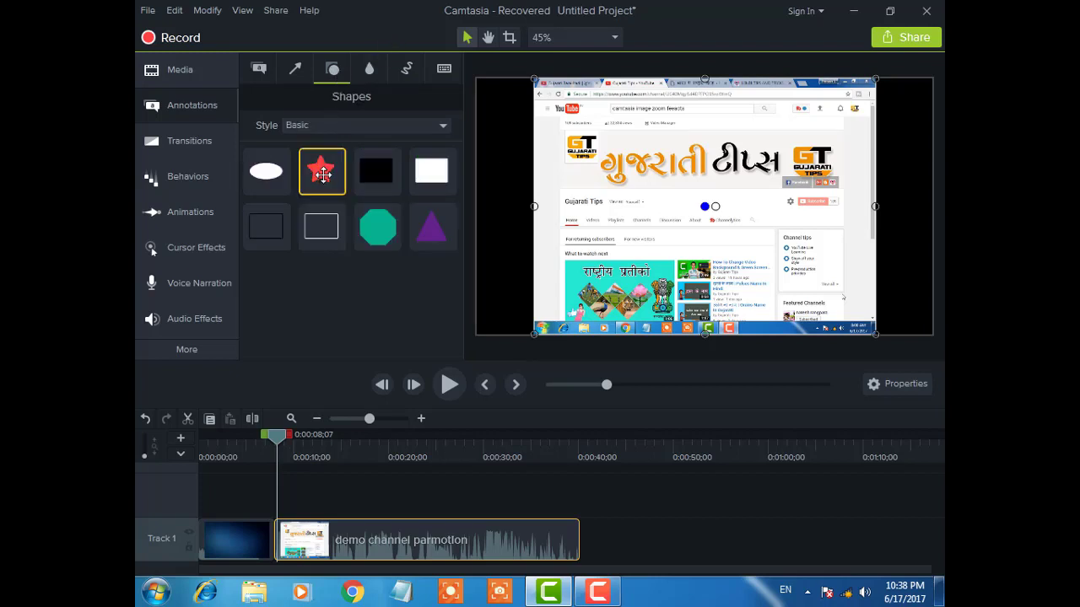
click(368, 71)
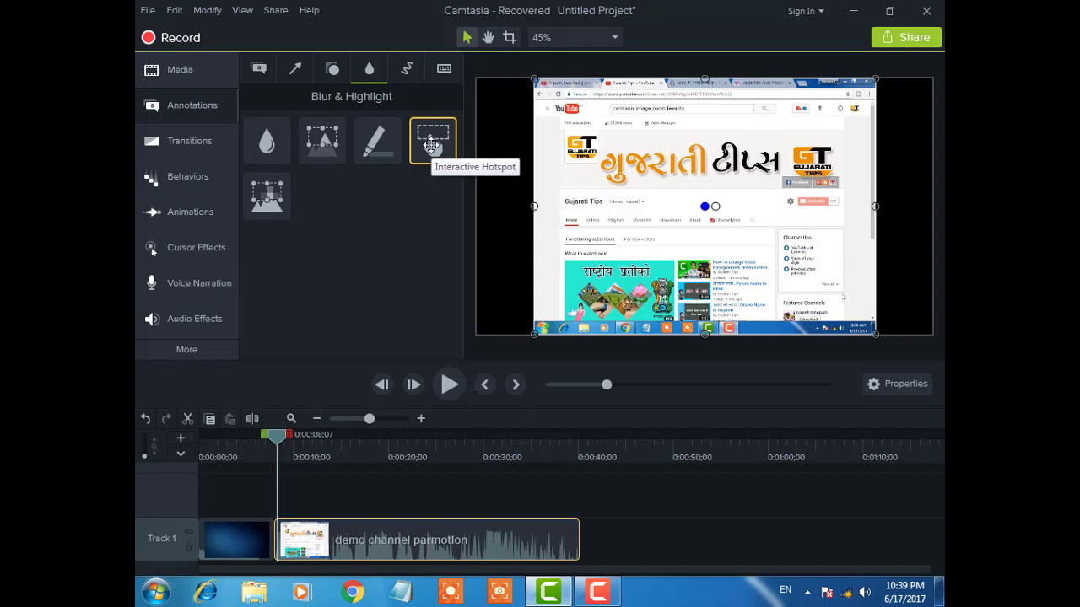
drag(431, 145, 309, 496)
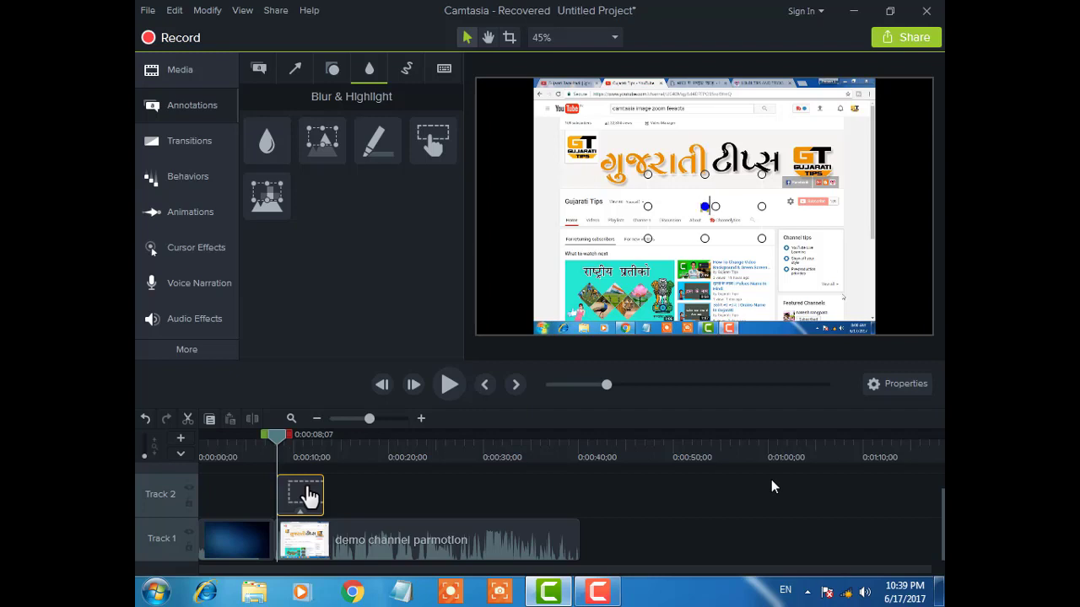
text(namesh)
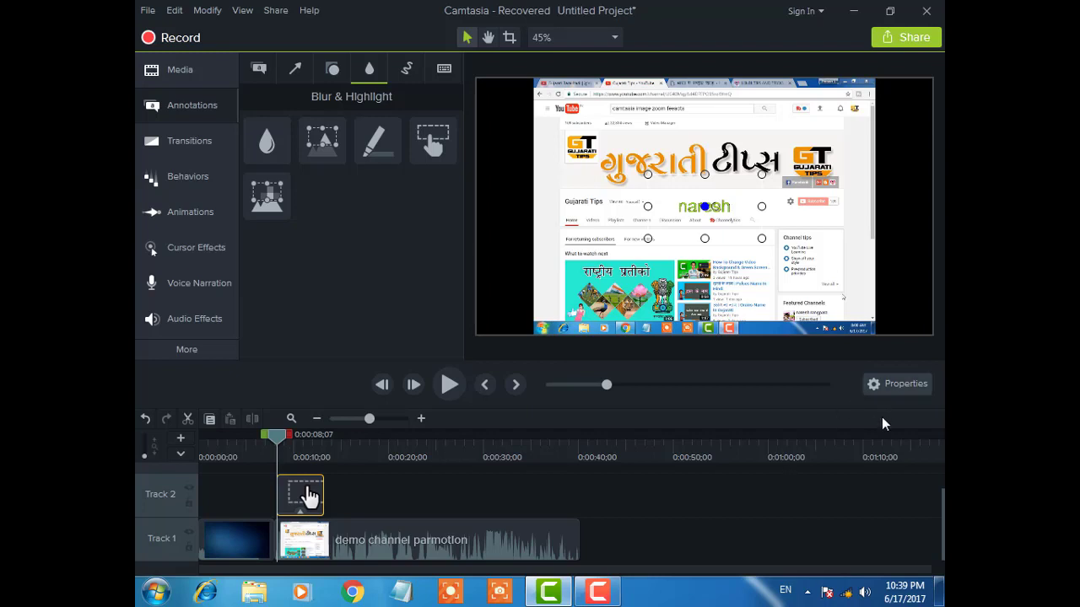
- Look over the hotspot's font and text colour properties, and delete the hotspot from Track 2
click(878, 380)
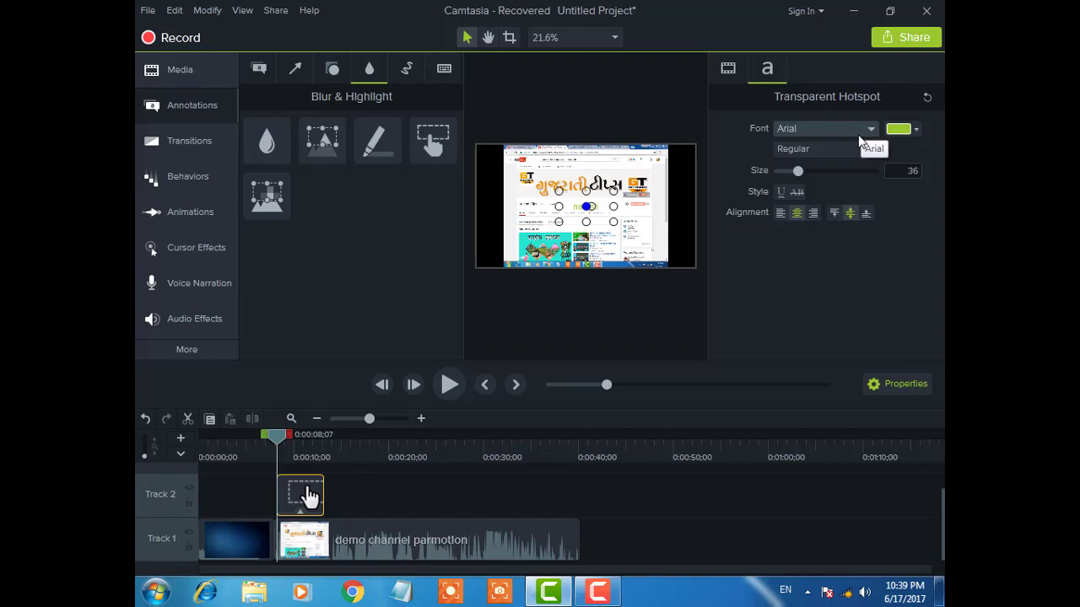
click(899, 129)
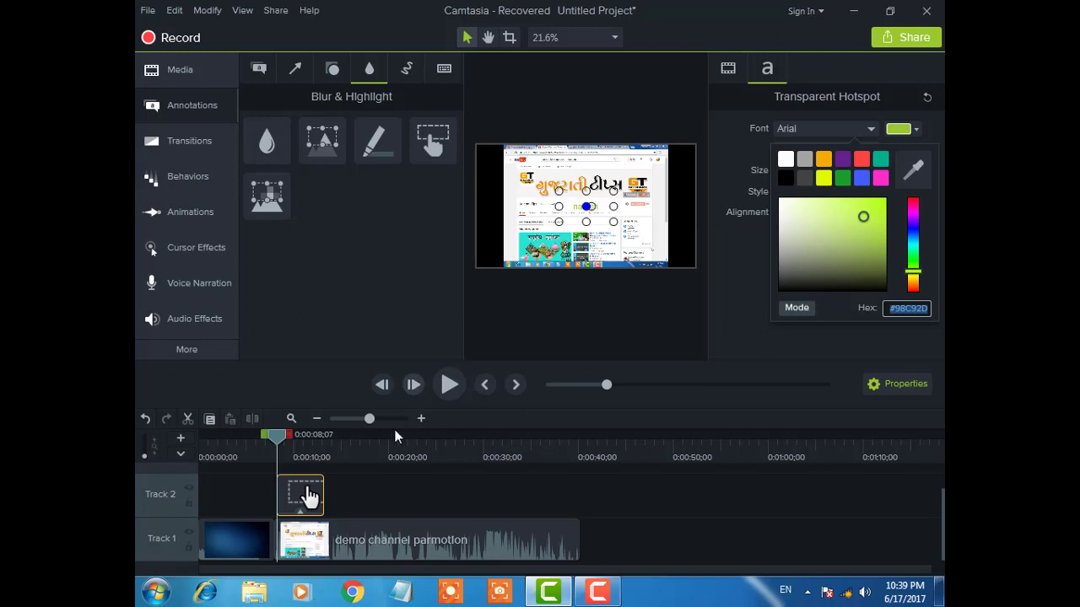
click(874, 388)
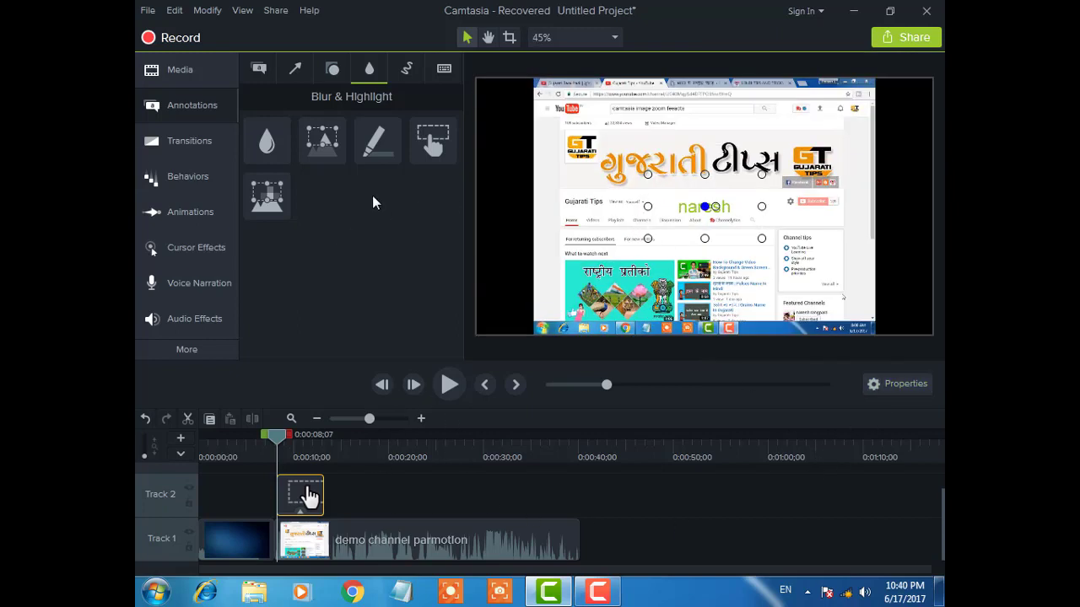
click(401, 72)
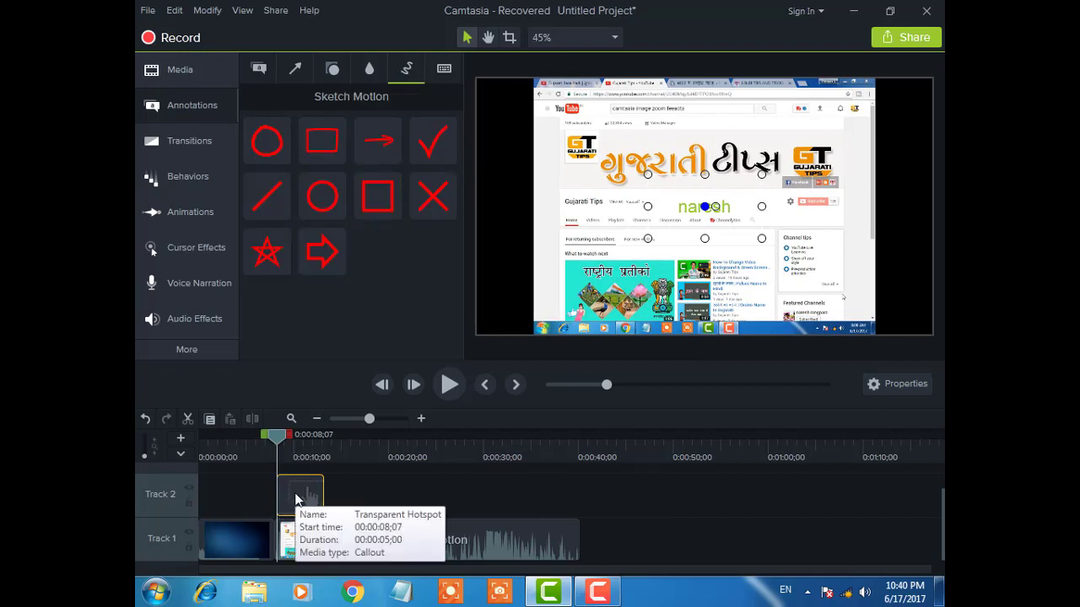
key(Delete)
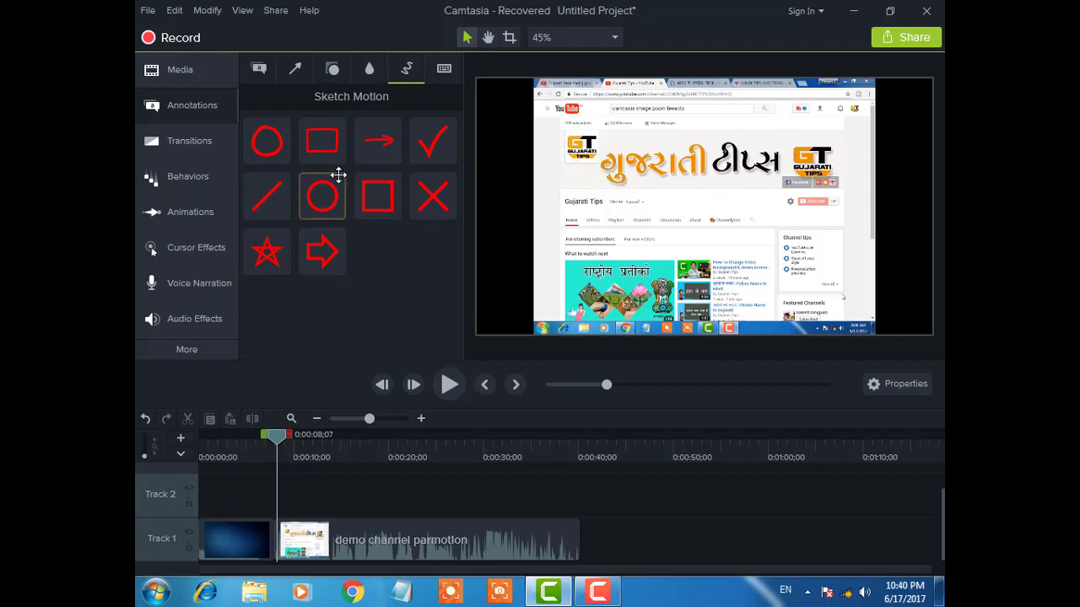
- Add the hand-drawn Sketch Motion circle at the start of the demo channel clip and stretch it around the Gujarati banner title
double_click(273, 148)
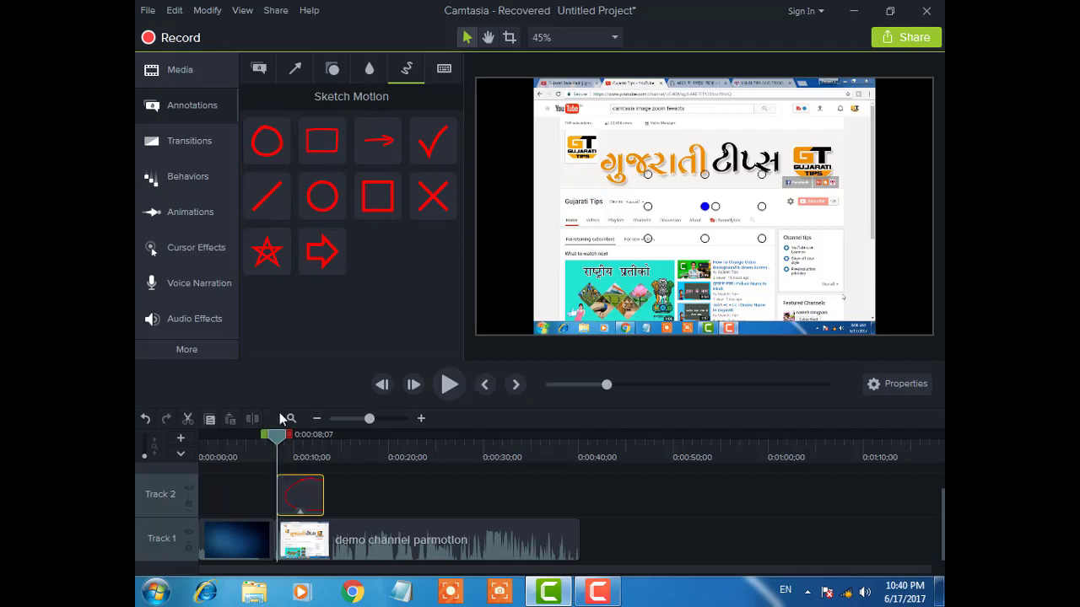
drag(307, 491, 302, 508)
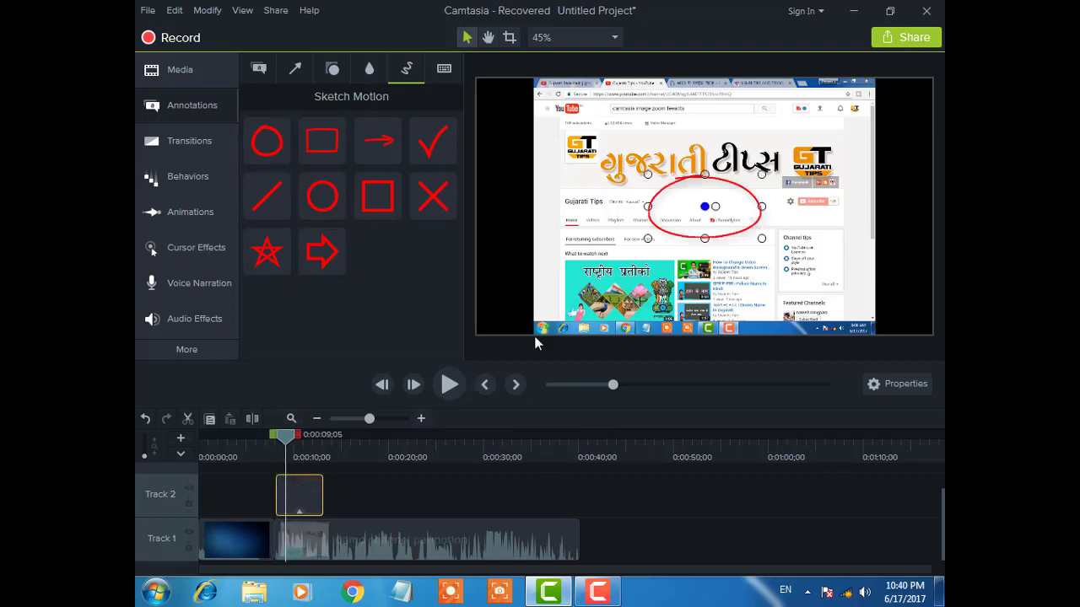
drag(679, 207, 624, 173)
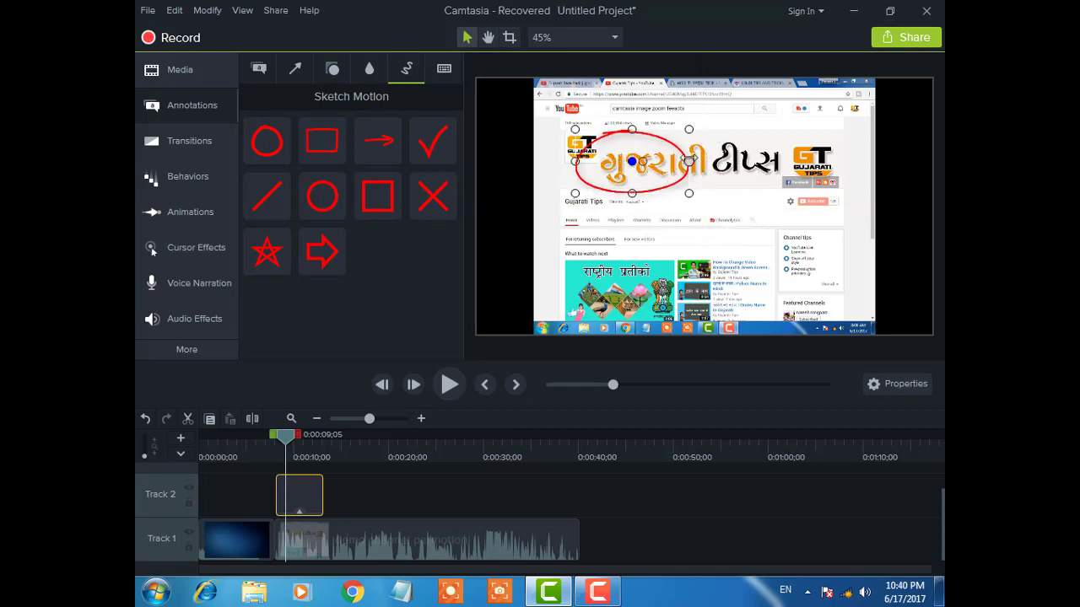
drag(689, 160, 802, 160)
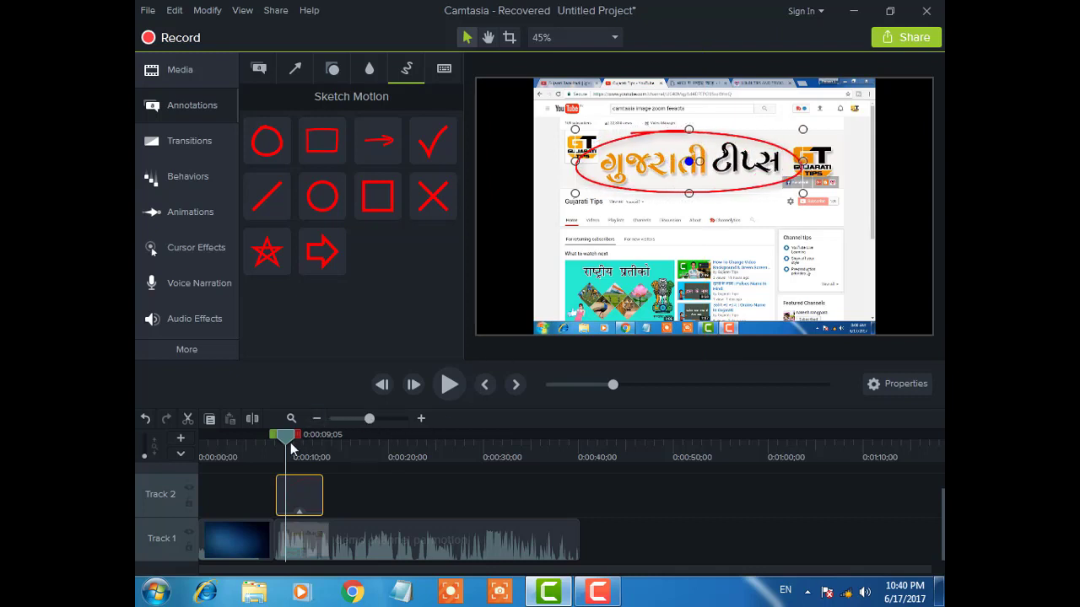
- Play back the circle's drawing animation from just before it starts, and delete the circle from Track 2
drag(287, 442, 273, 443)
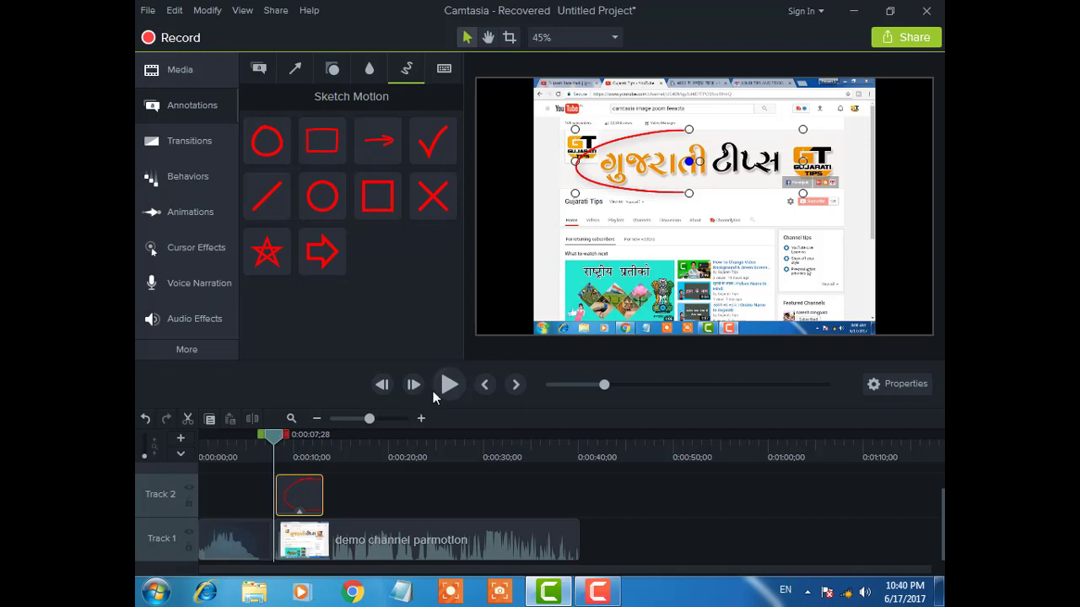
click(448, 385)
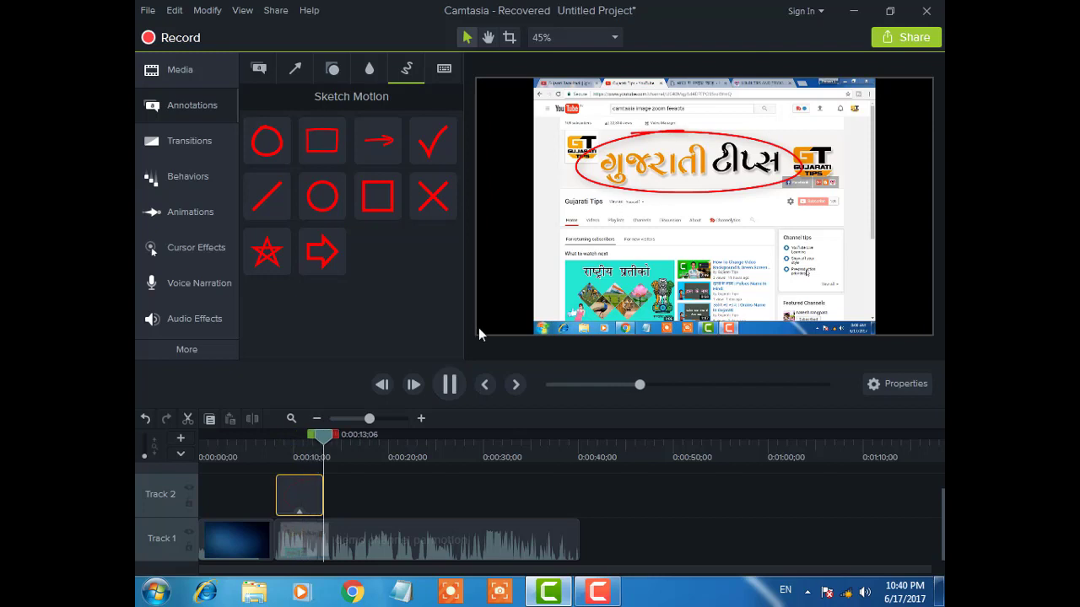
click(450, 384)
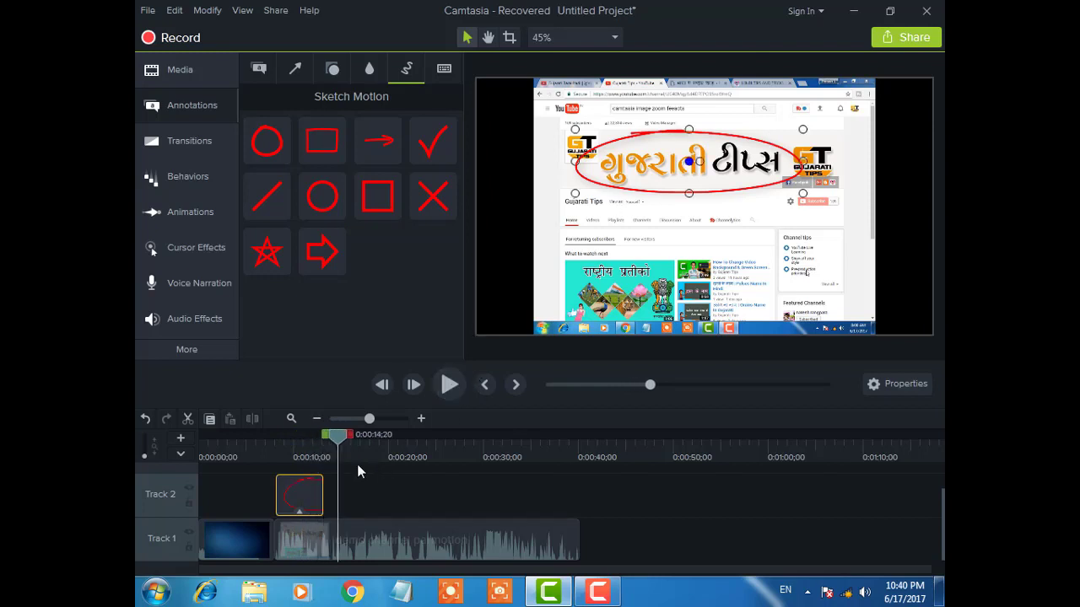
drag(309, 498, 350, 499)
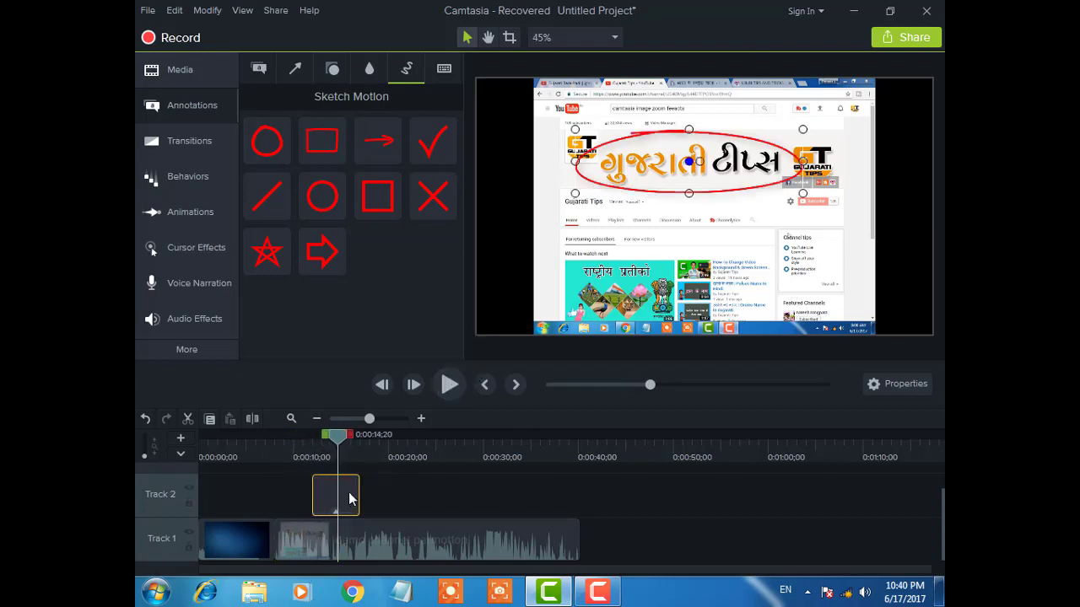
key(Delete)
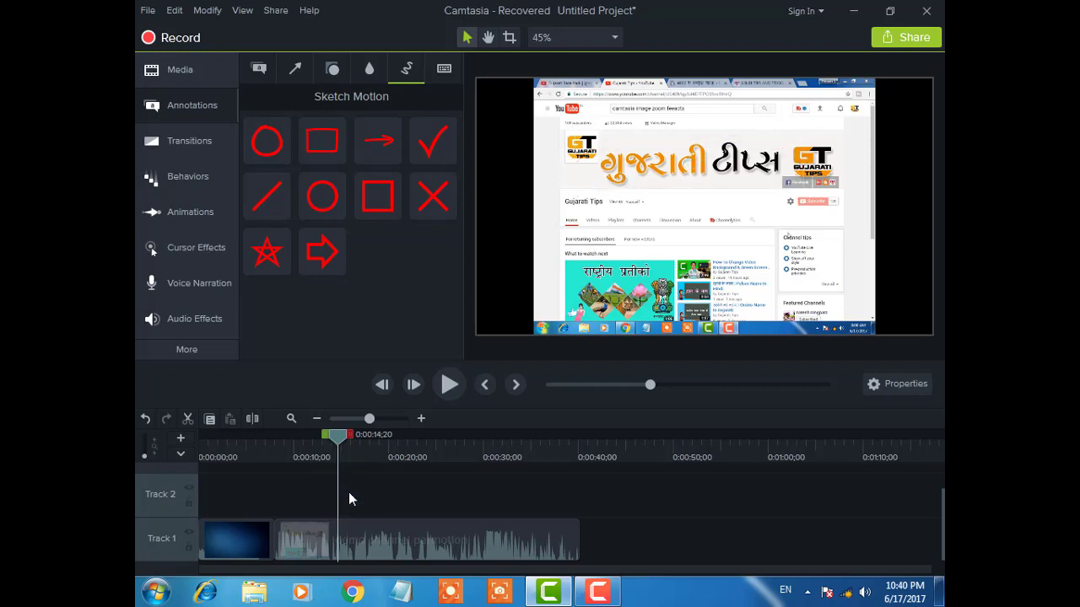
- Add the Sketch Motion rectangle at 0:00:14;20 and move and widen it to frame the channel banner title and logo
drag(269, 142, 307, 173)
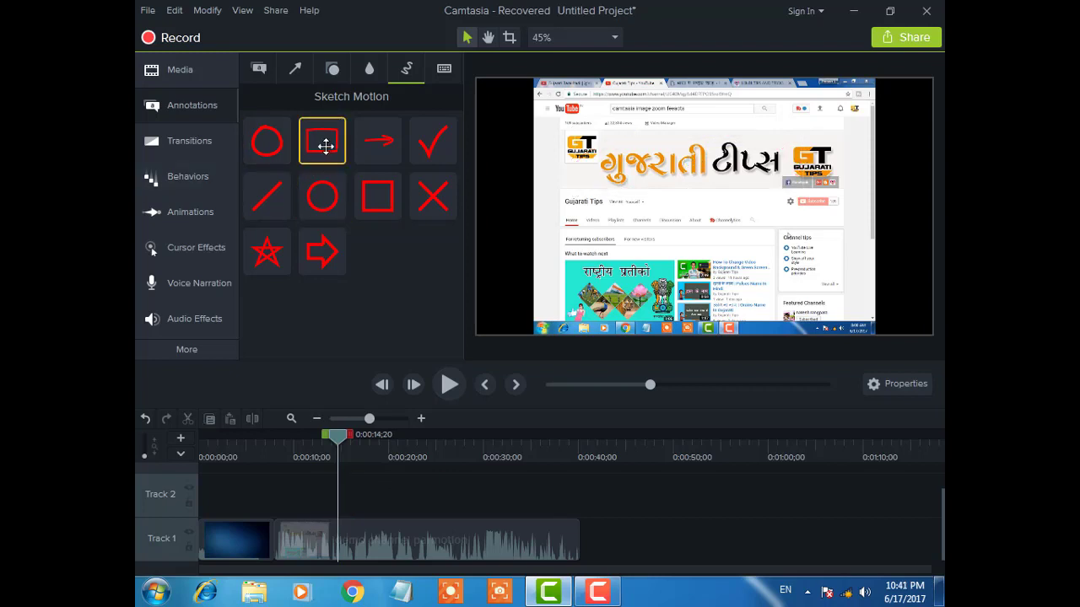
double_click(325, 146)
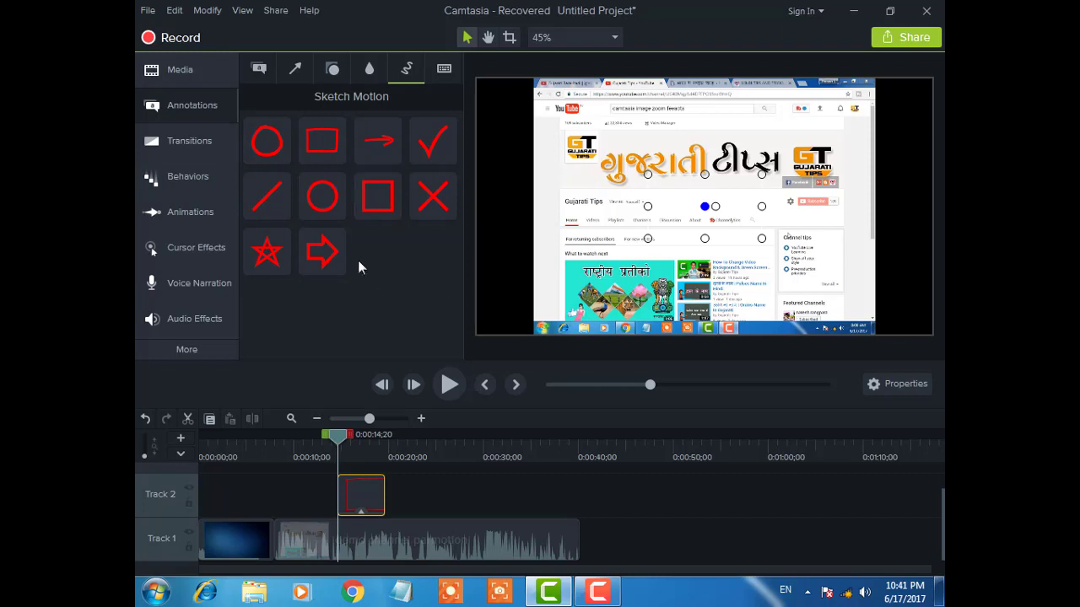
key(ctrl+Right)
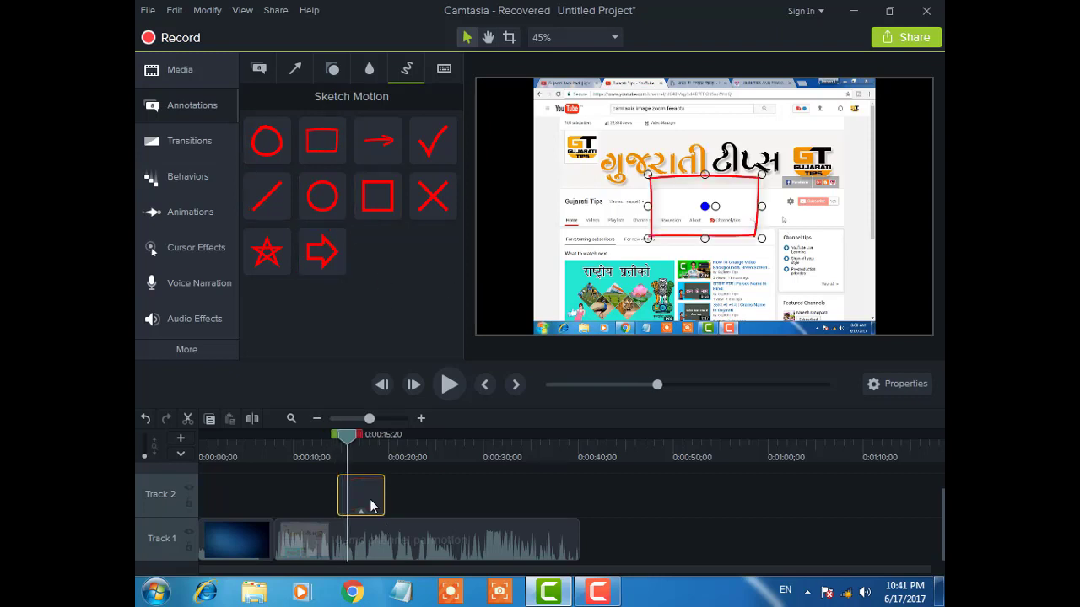
drag(678, 209, 620, 163)
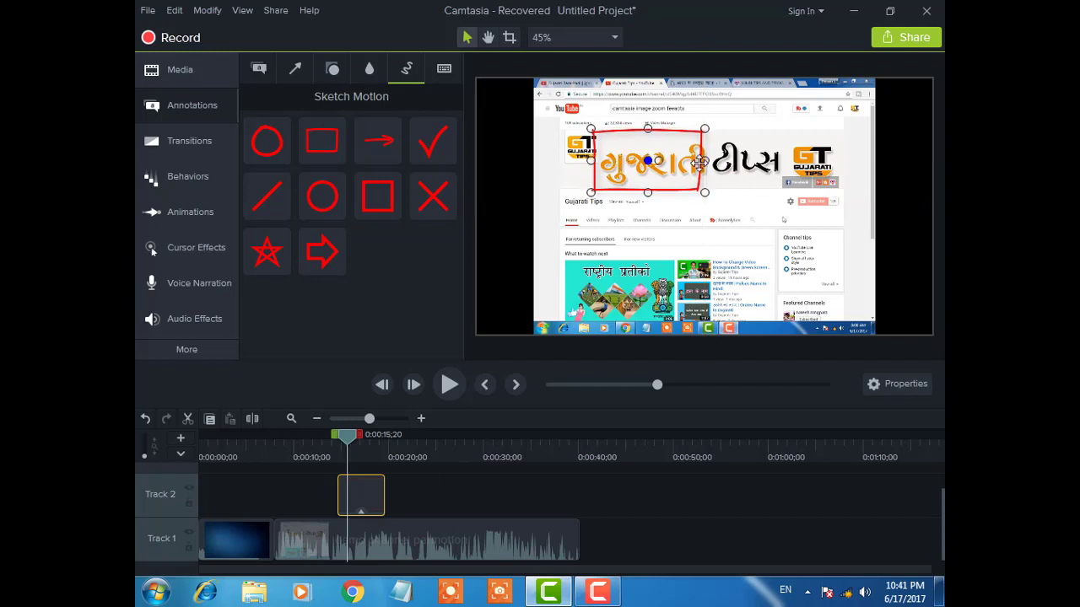
drag(781, 167, 875, 192)
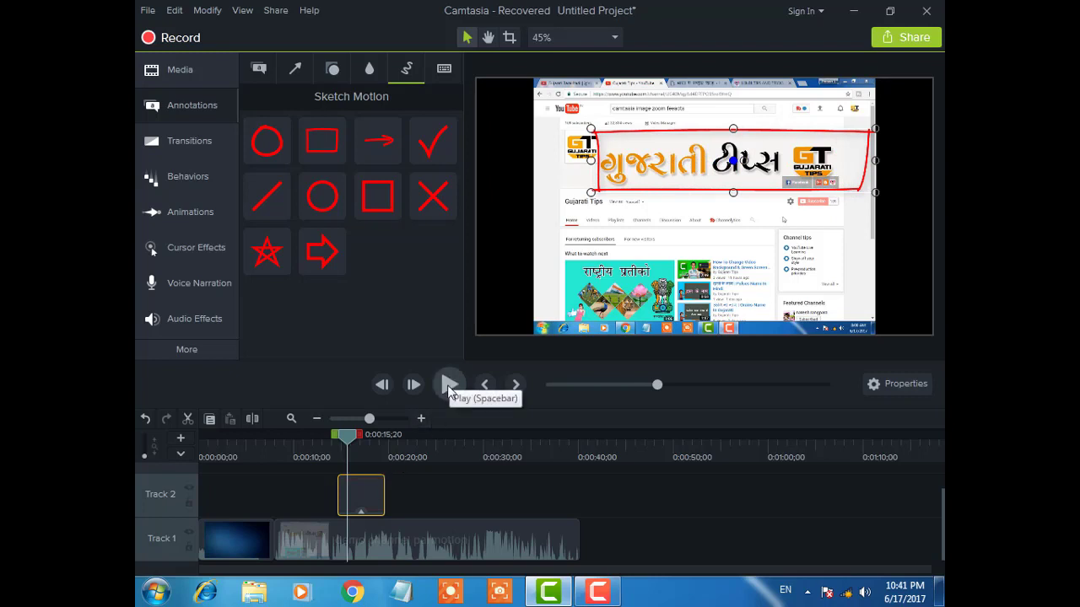
- Play back the rectangle's drawing animation from about 12 seconds, and delete the rectangle from Track 2
drag(347, 435, 313, 435)
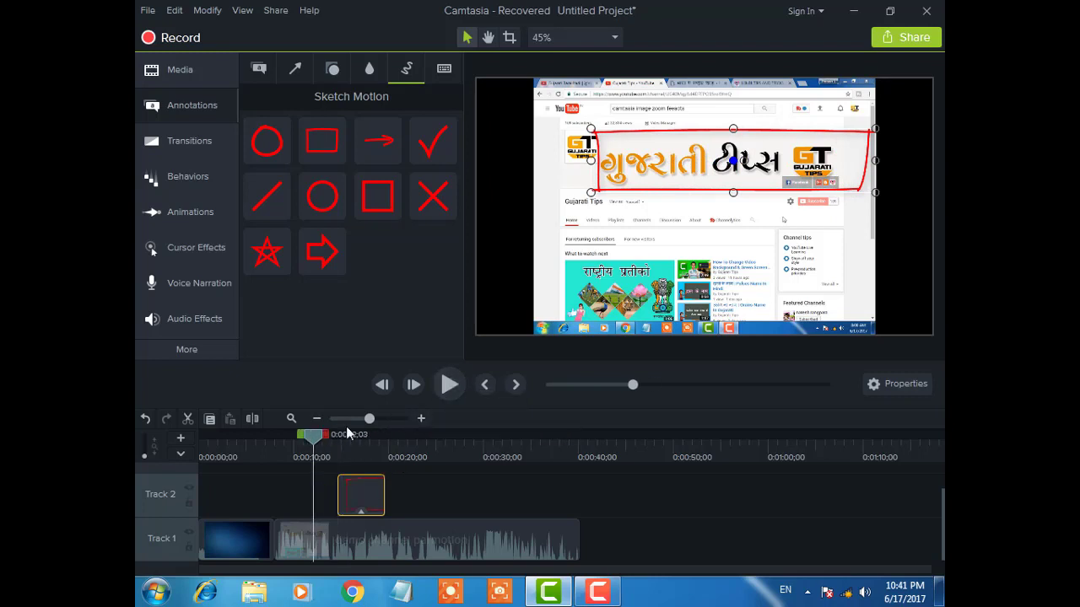
click(449, 386)
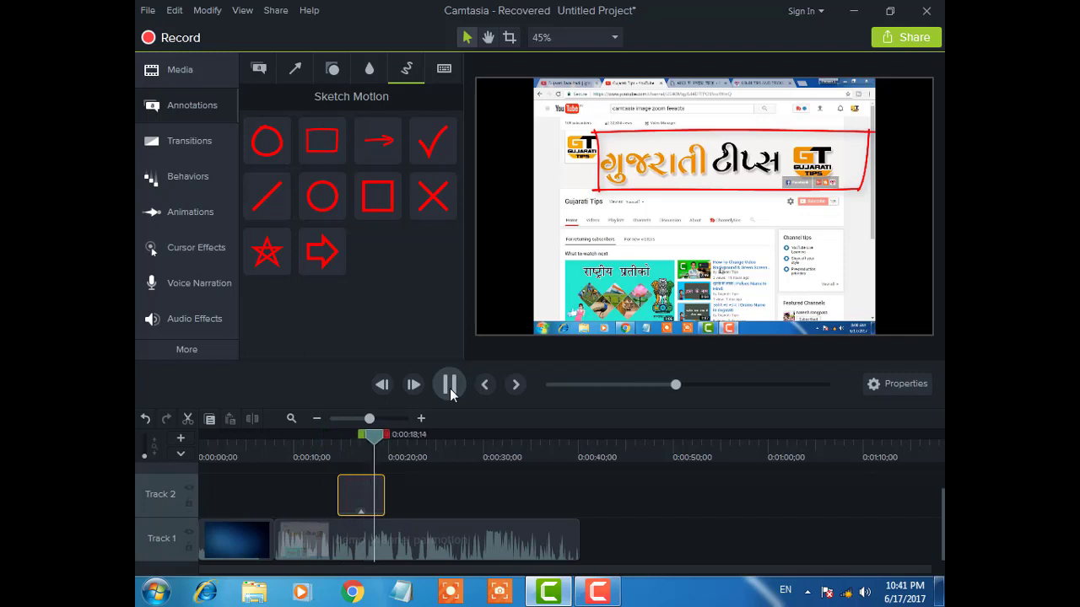
click(359, 481)
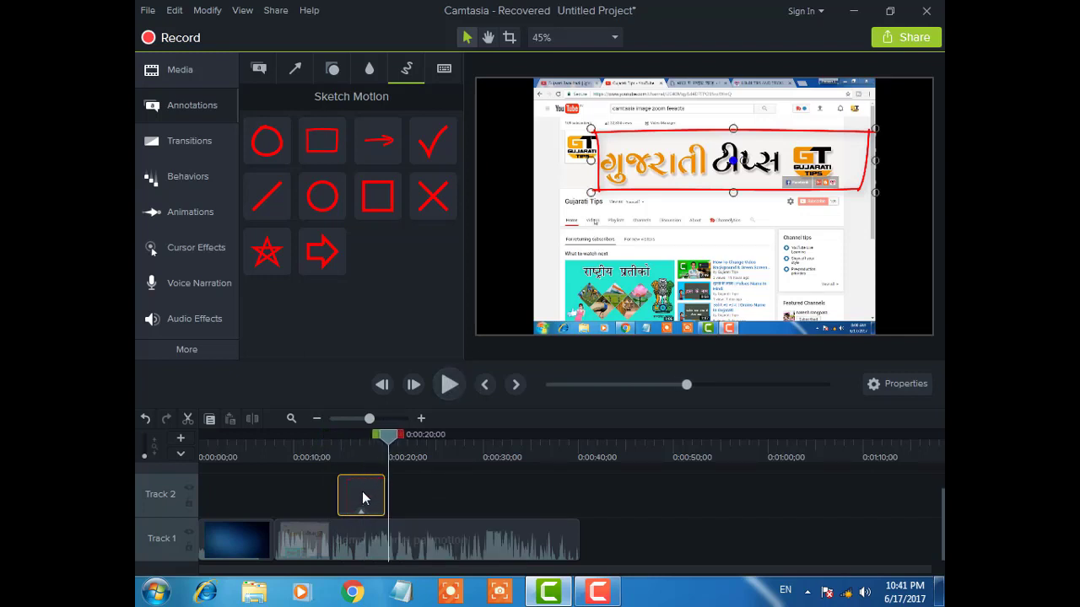
key(Delete)
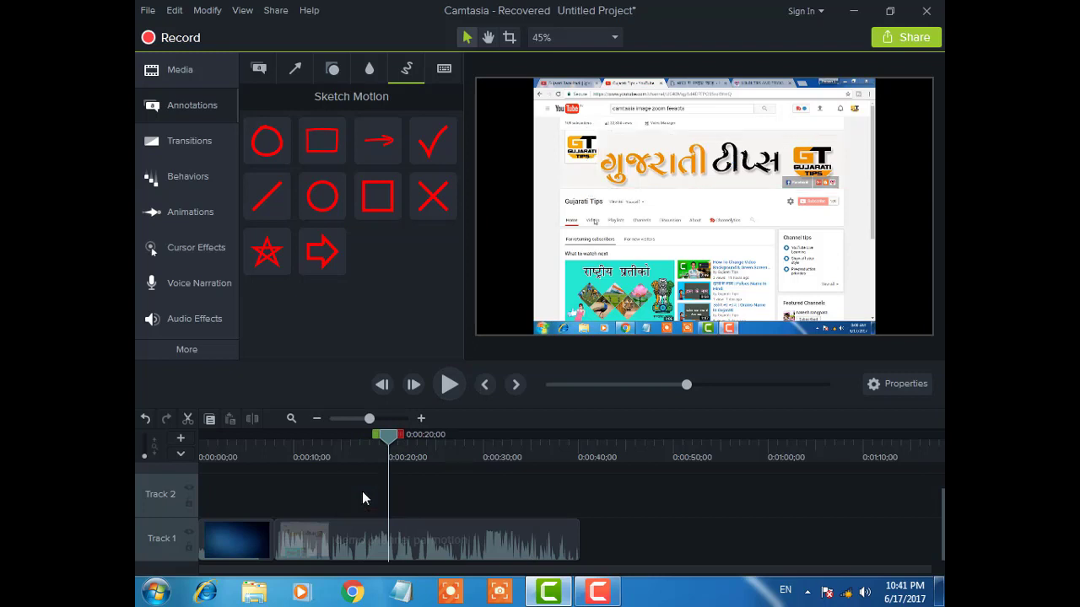
- Add the Sketch Motion check mark at 0:00:20;00 and move it over the channel name below the banner
double_click(428, 149)
mouse_move(697, 231)
mouse_down()
mouse_move(816, 216)
mouse_move(621, 204)
mouse_move(637, 206)
mouse_move(604, 235)
mouse_up()
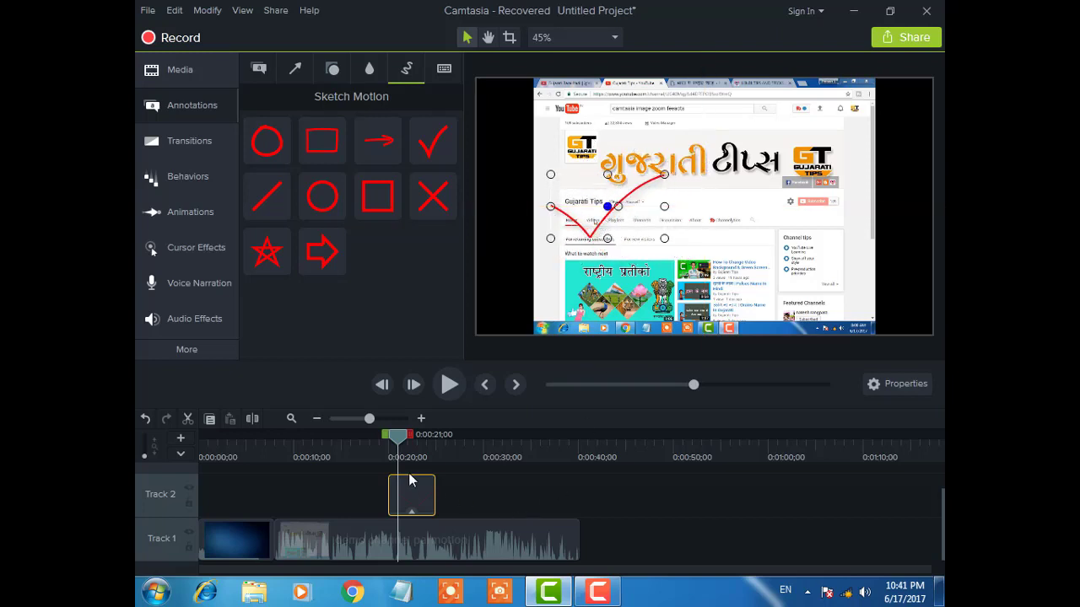
- Play back the check mark's drawing animation, return the playhead to 0:00:20;00, and delete the check mark from Track 2
drag(388, 438, 381, 436)
click(444, 385)
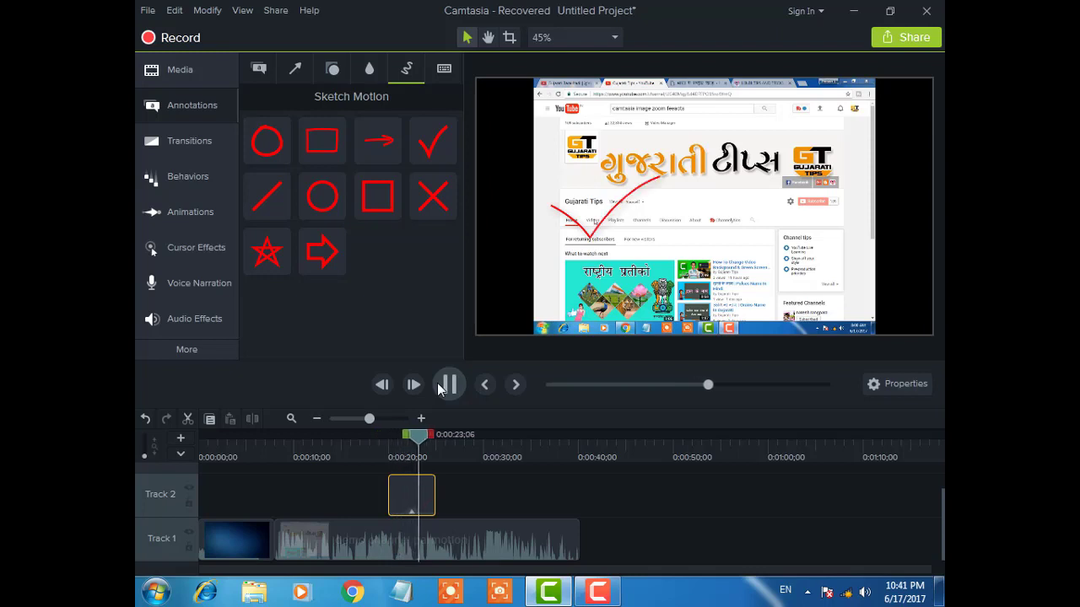
click(448, 386)
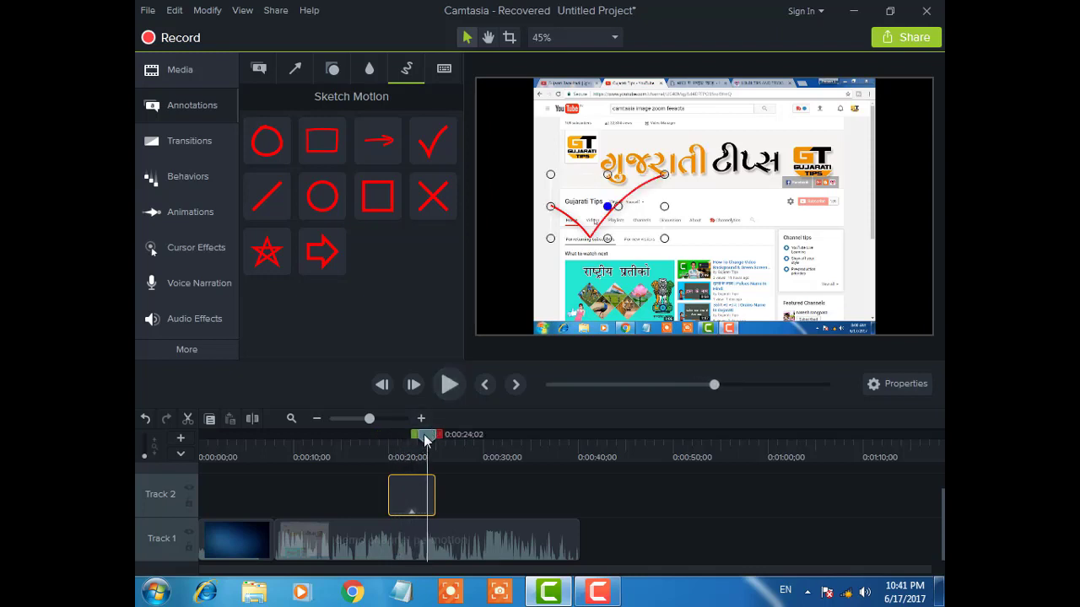
drag(424, 439, 385, 443)
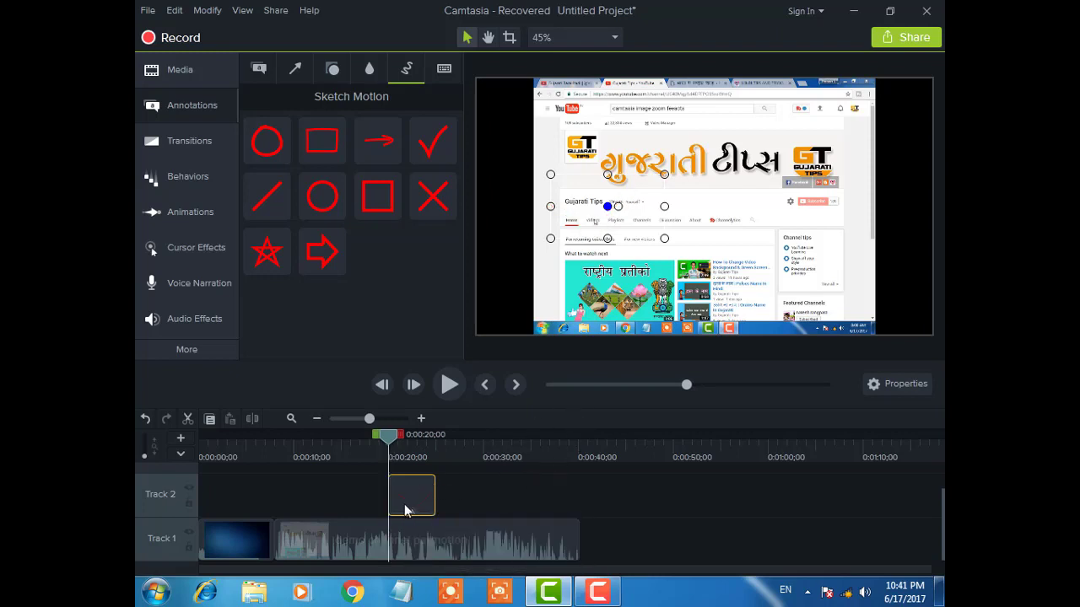
key(Delete)
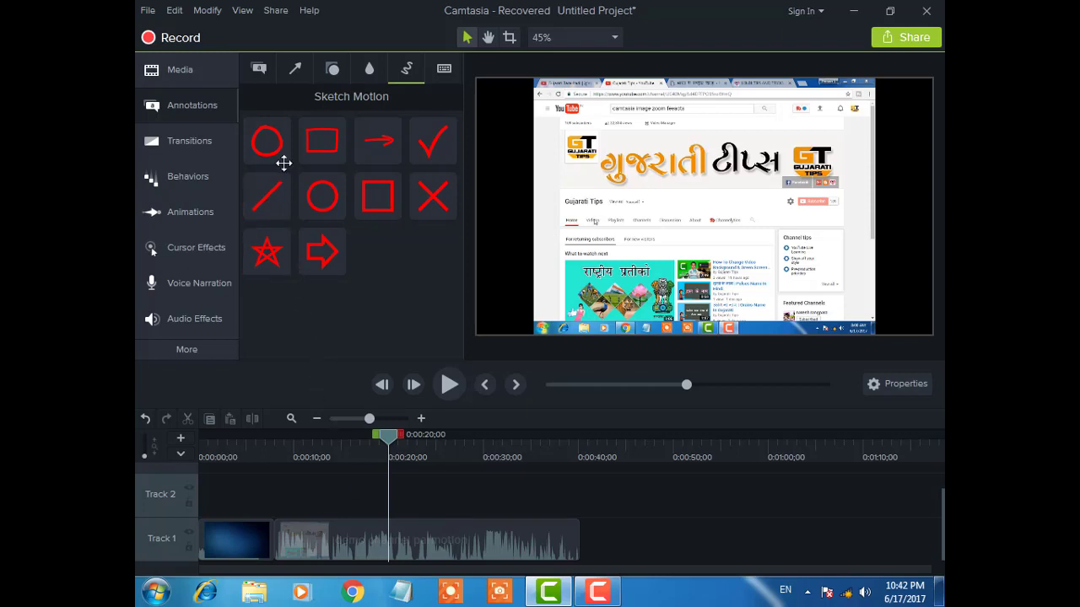
- Add a highlighter annotation at 0:00:20;00 covering the channel banner title, and delete it from Track 2
click(371, 67)
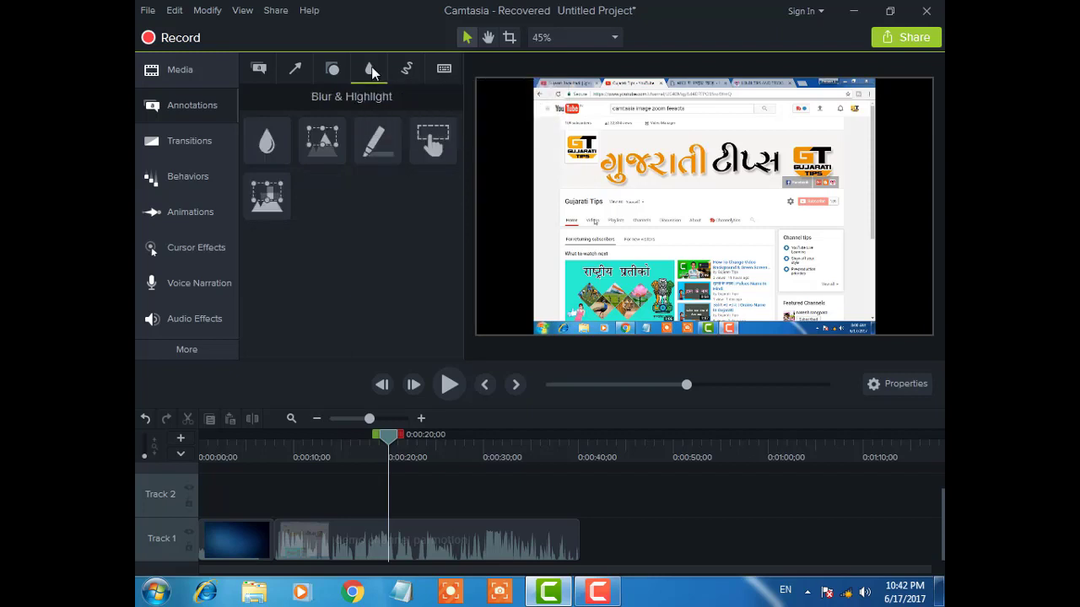
double_click(389, 150)
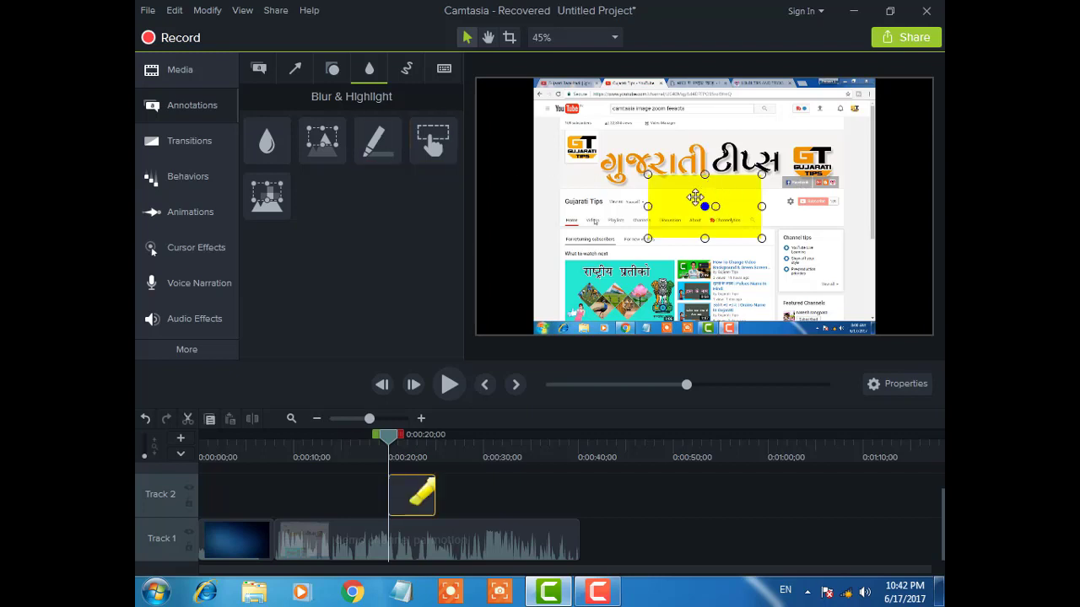
mouse_move(702, 201)
mouse_down()
mouse_move(646, 161)
mouse_move(799, 166)
mouse_up()
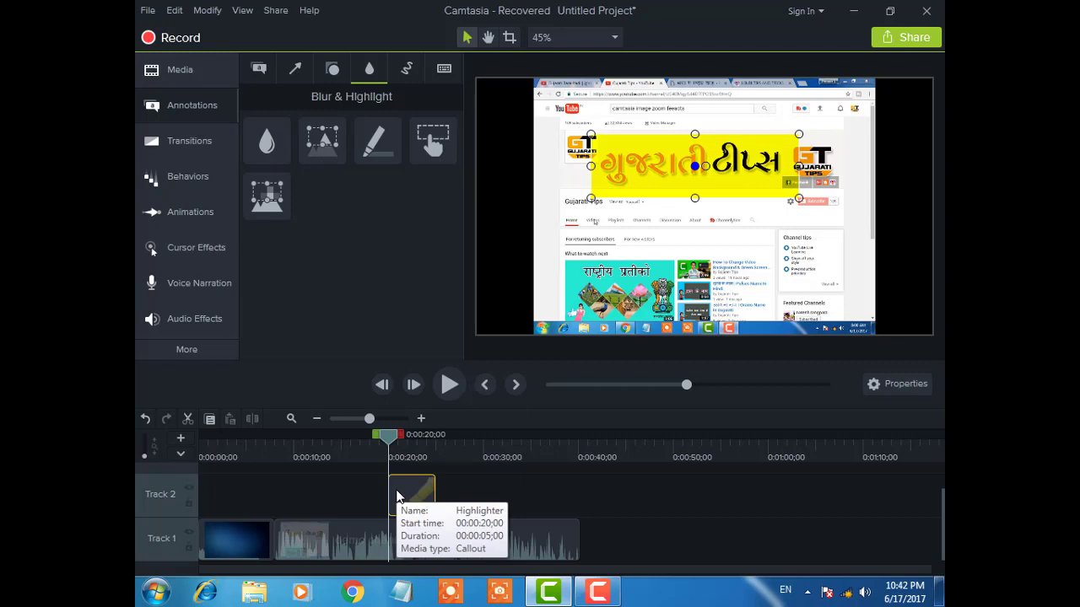
key(Delete)
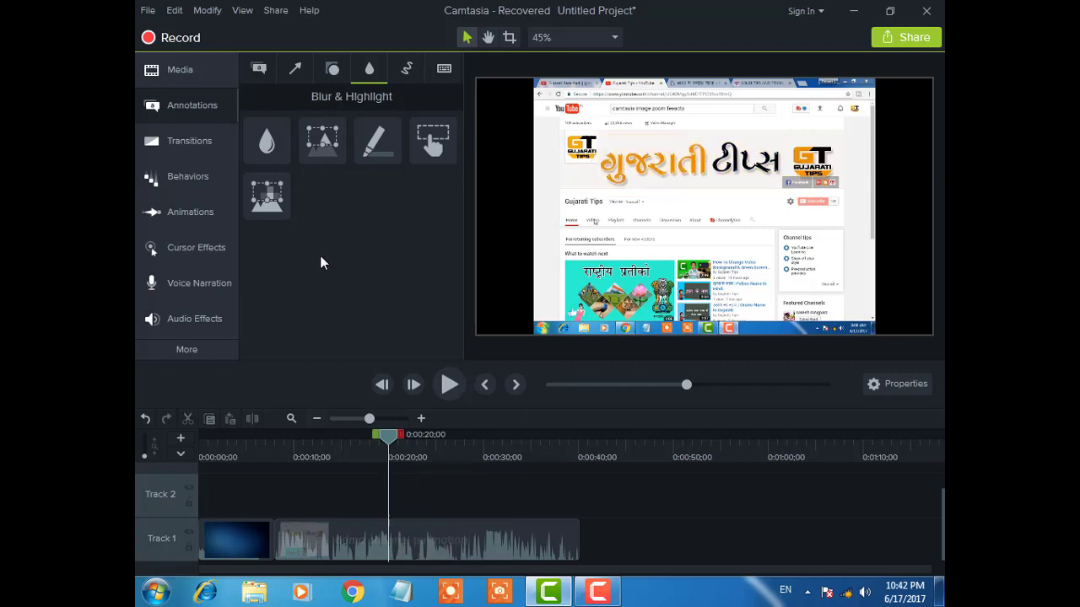
- Add a spotlight annotation at 0:00:20;00 over the channel banner title, shift it toward the right-hand logo, and delete it from Track 2
double_click(321, 151)
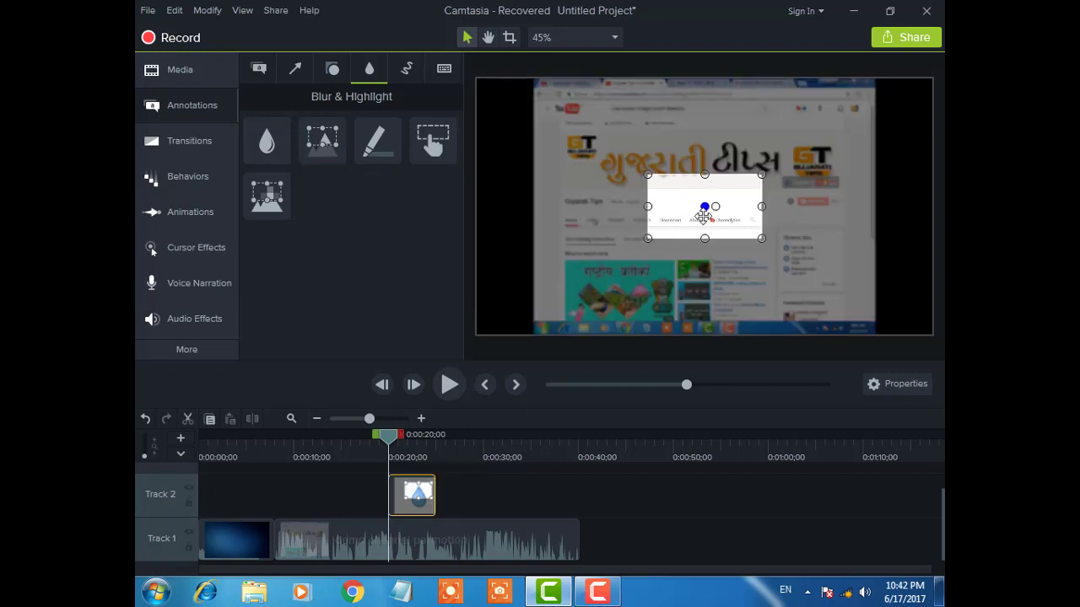
drag(704, 216, 789, 177)
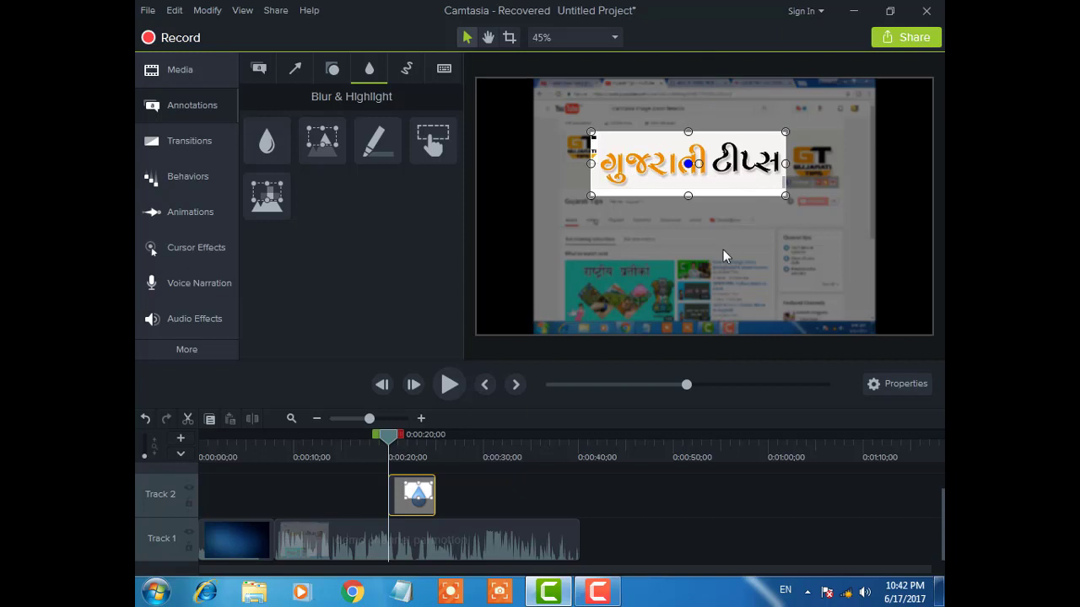
drag(717, 174, 766, 185)
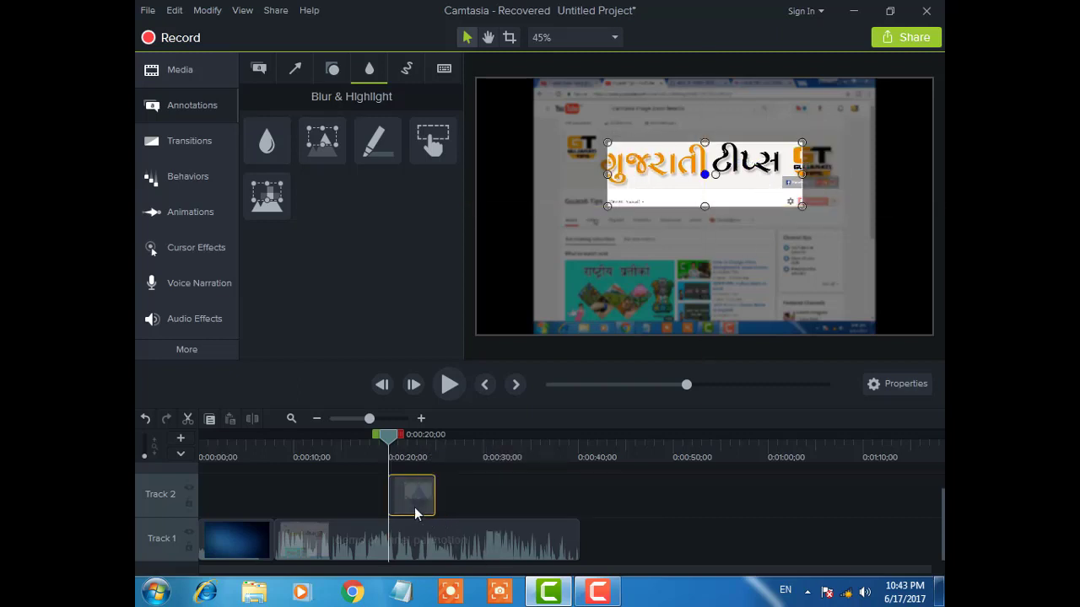
key(Delete)
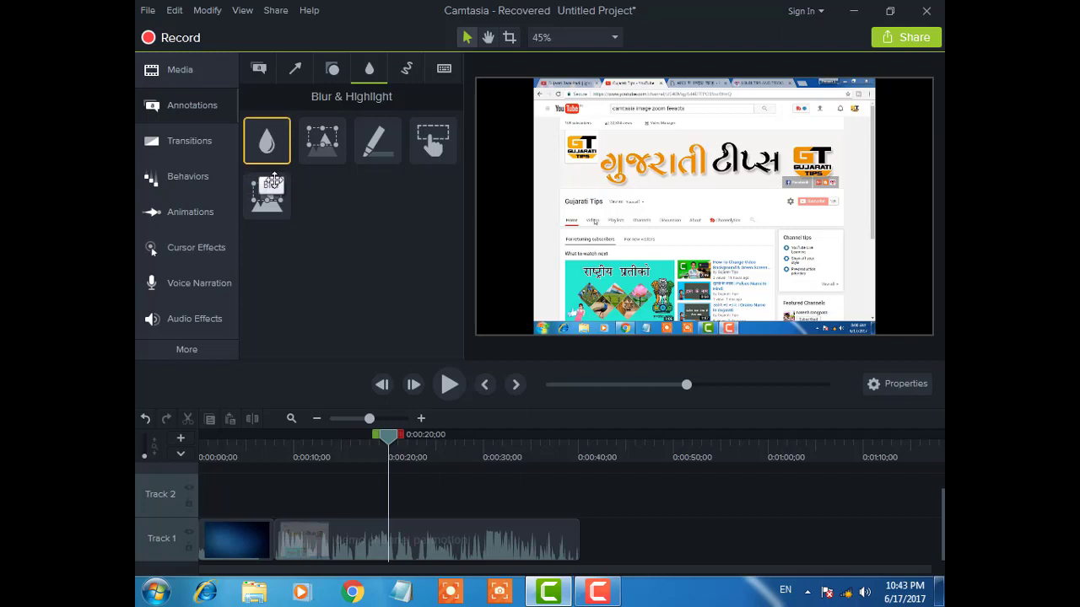
- Add a Ctrl + A keystroke callout at 0:00:20;00 near the lower-right corner of the web page, and delete it from Track 2
click(436, 73)
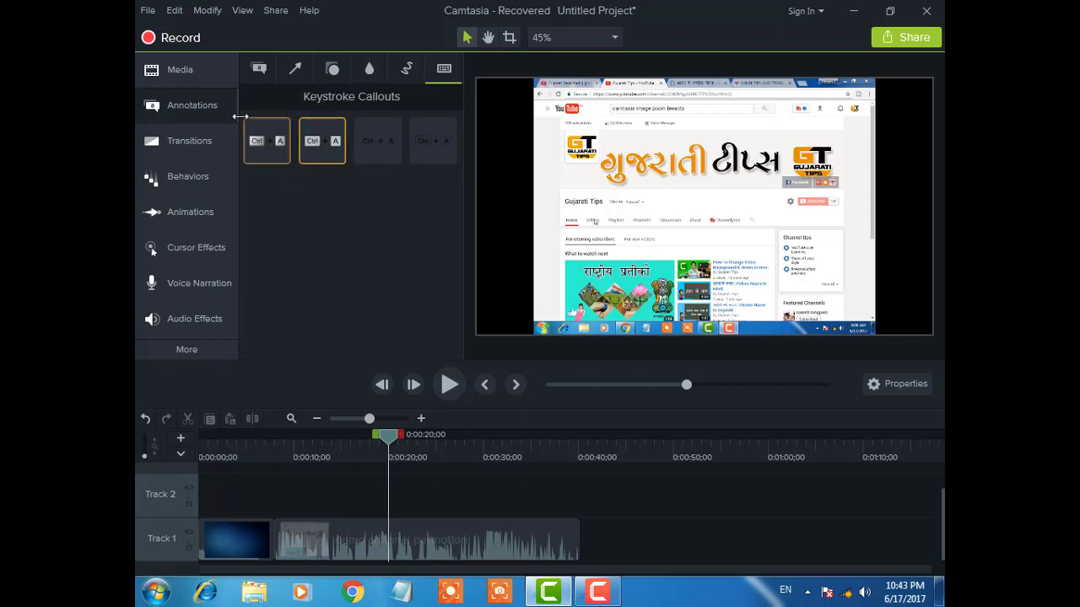
drag(257, 144, 634, 300)
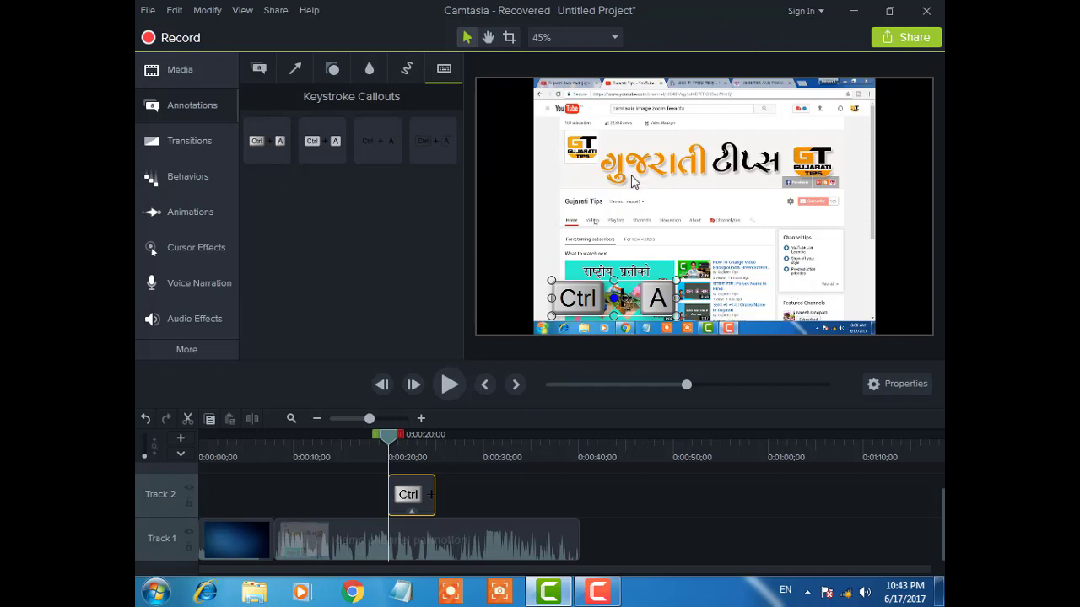
drag(628, 302, 723, 294)
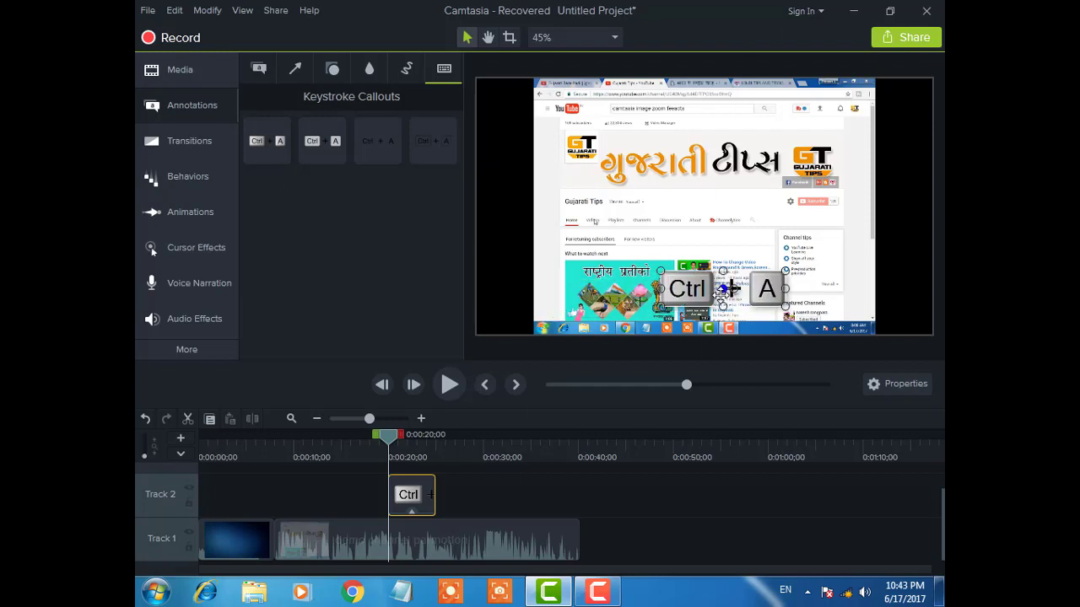
drag(709, 282, 773, 287)
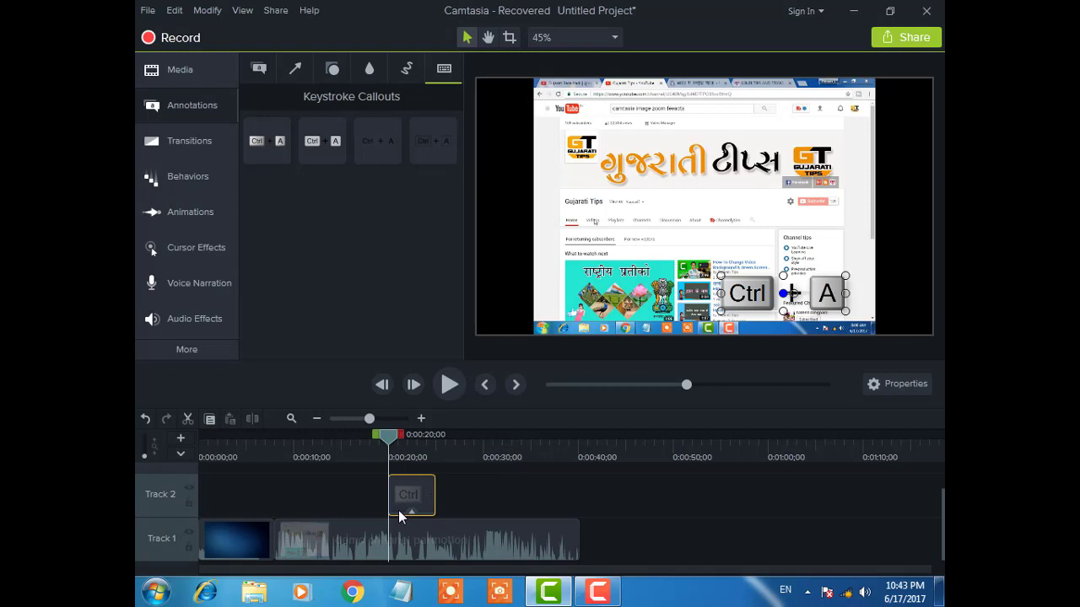
key(Delete)
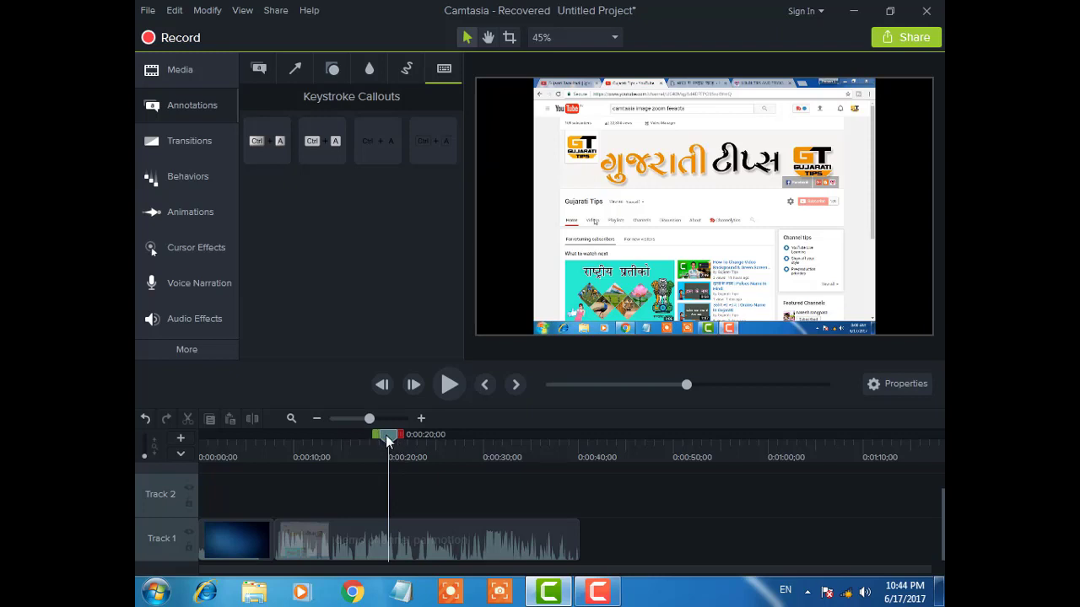
- Move the playhead to 0:00:34;02 in the channel promotion clip
drag(390, 443, 520, 461)
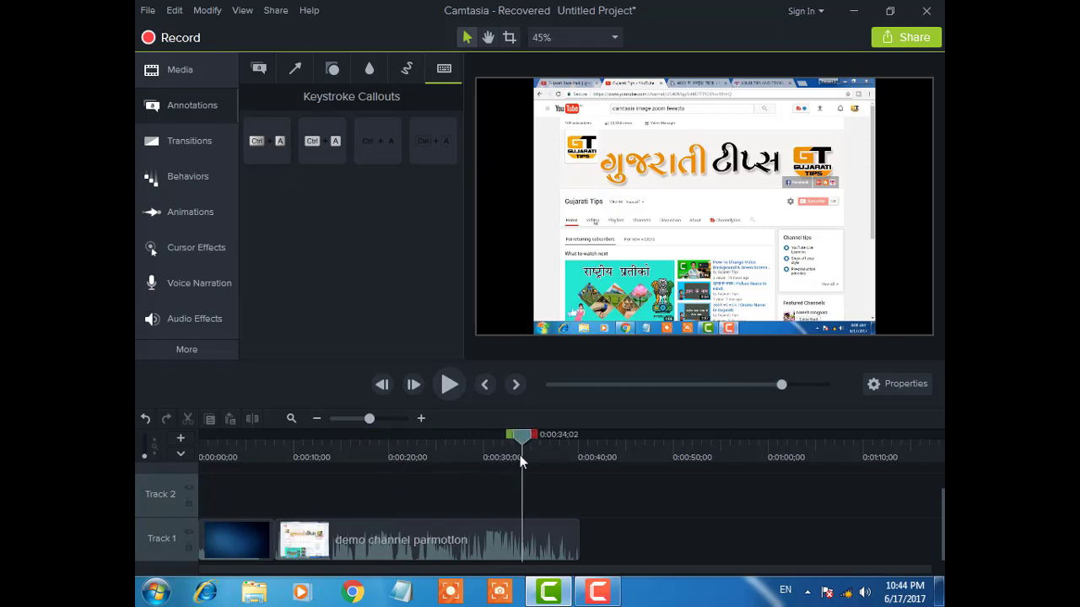